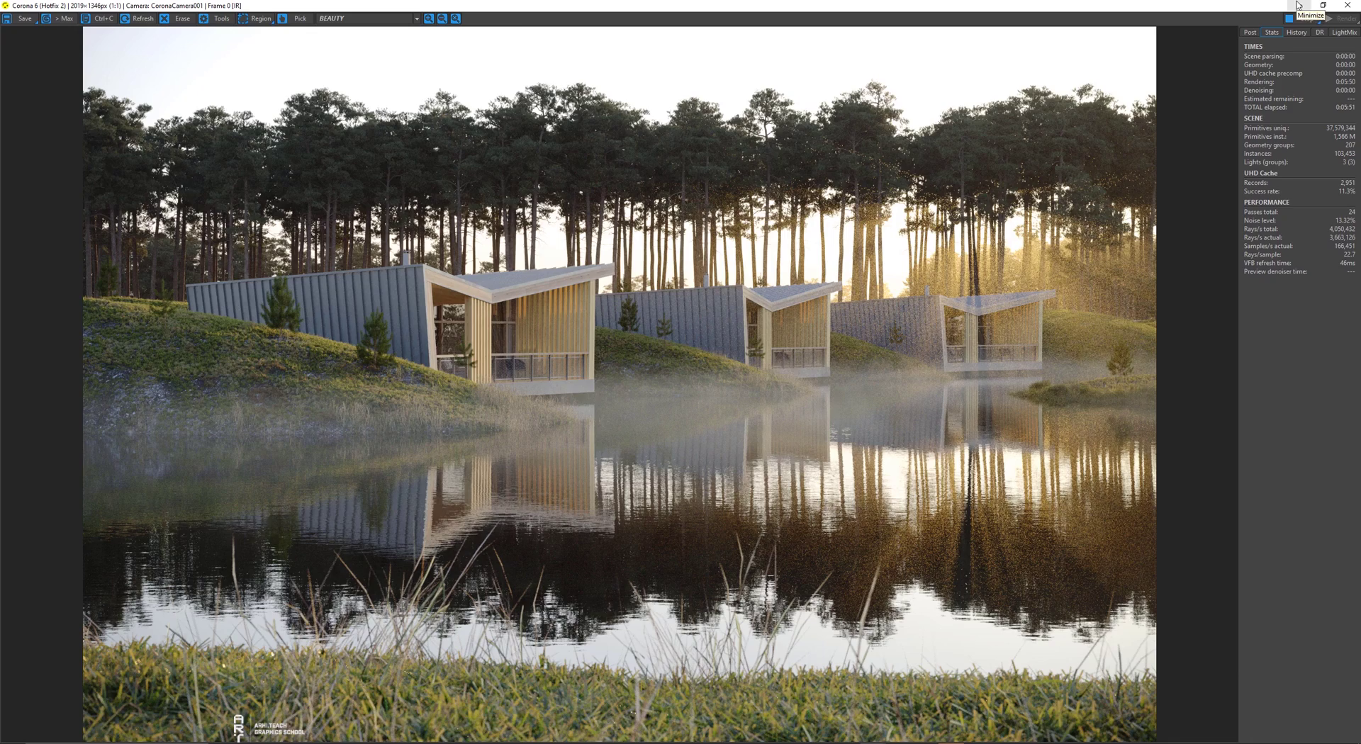
# Step: Browse the gold_f_001, gold_f_002 and whitewash_ext2 cabin renders, then minimize Photos to reveal 3ds Max
pyautogui.click(1299, 6)
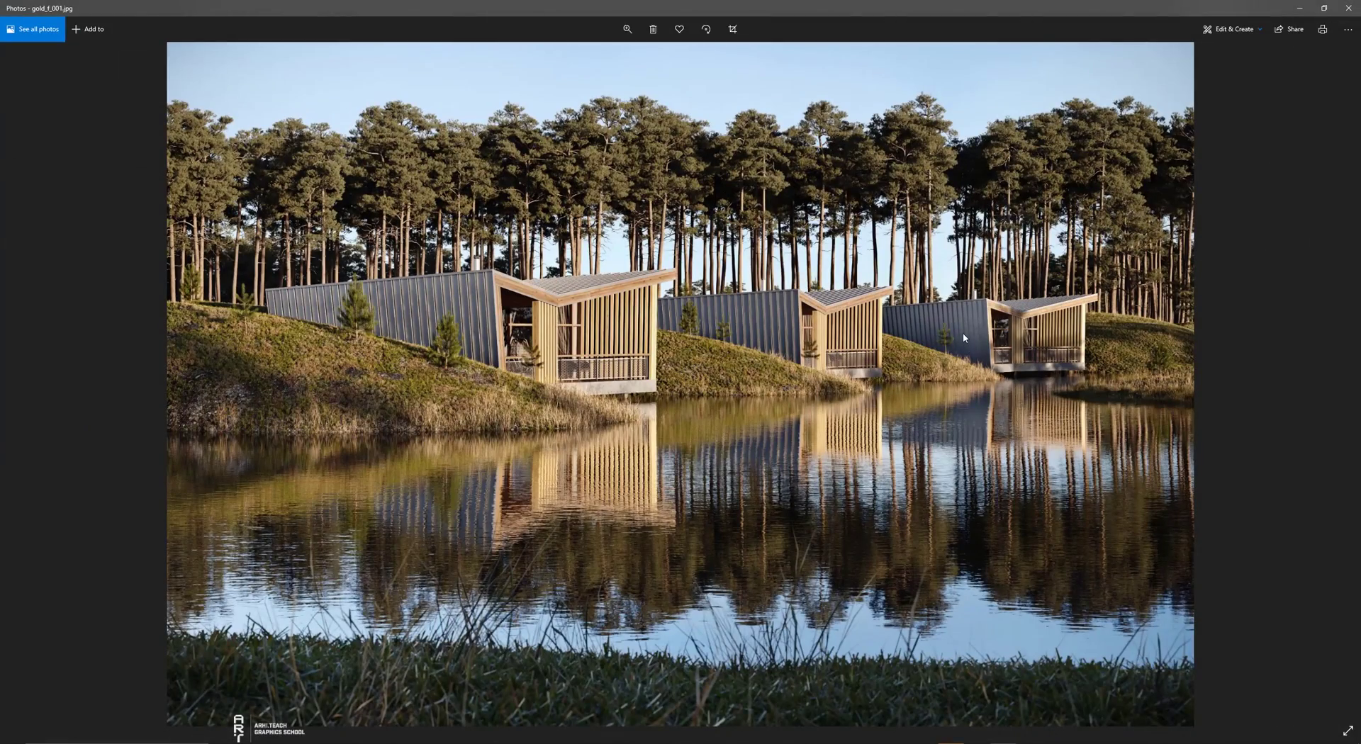
pyautogui.press('Right')
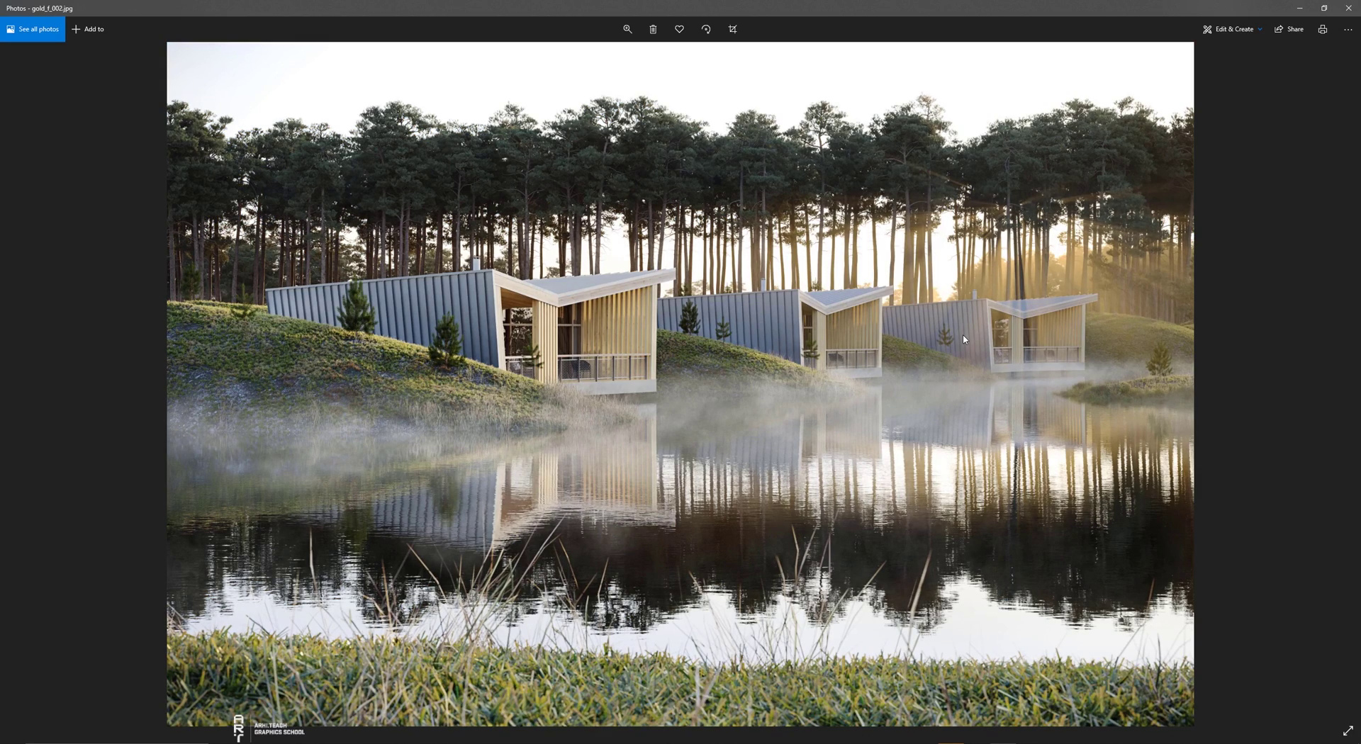
pyautogui.press('Right')
pyautogui.press('Right')
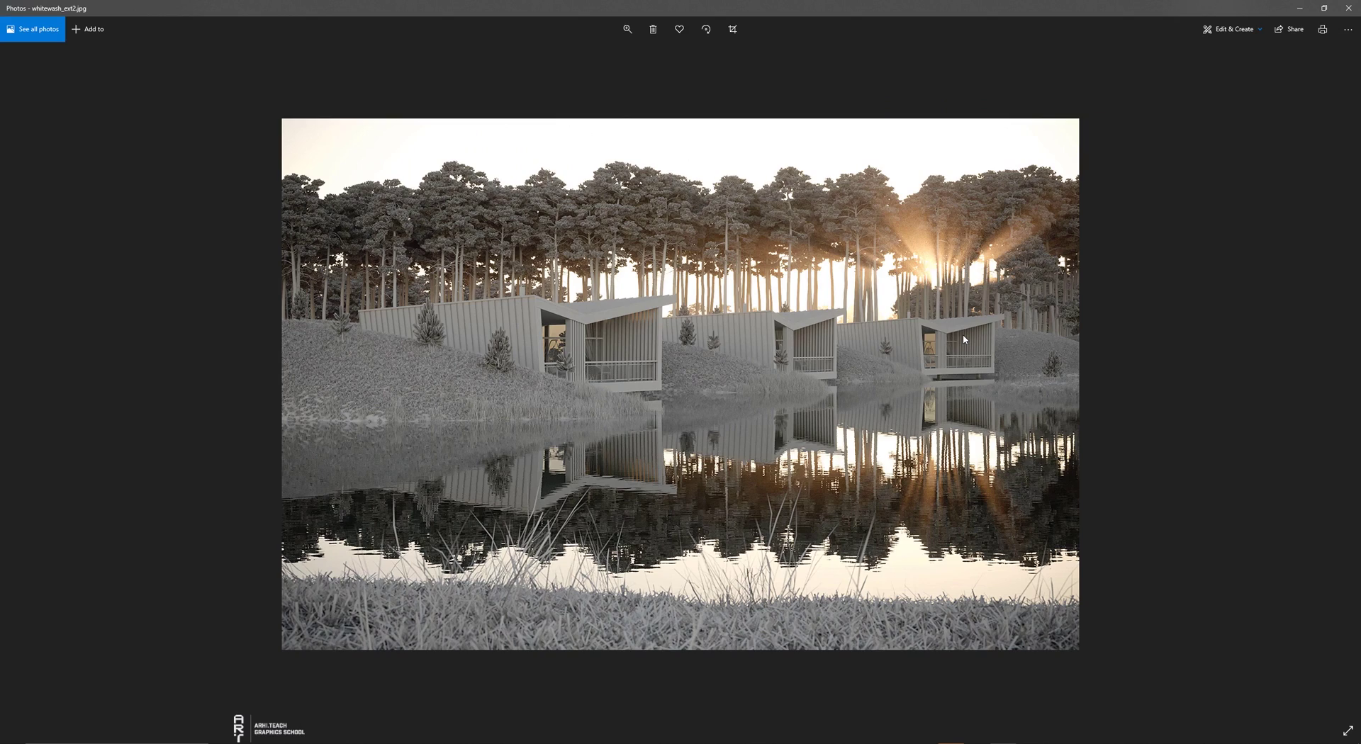
pyautogui.press('Left')
pyautogui.press('Left')
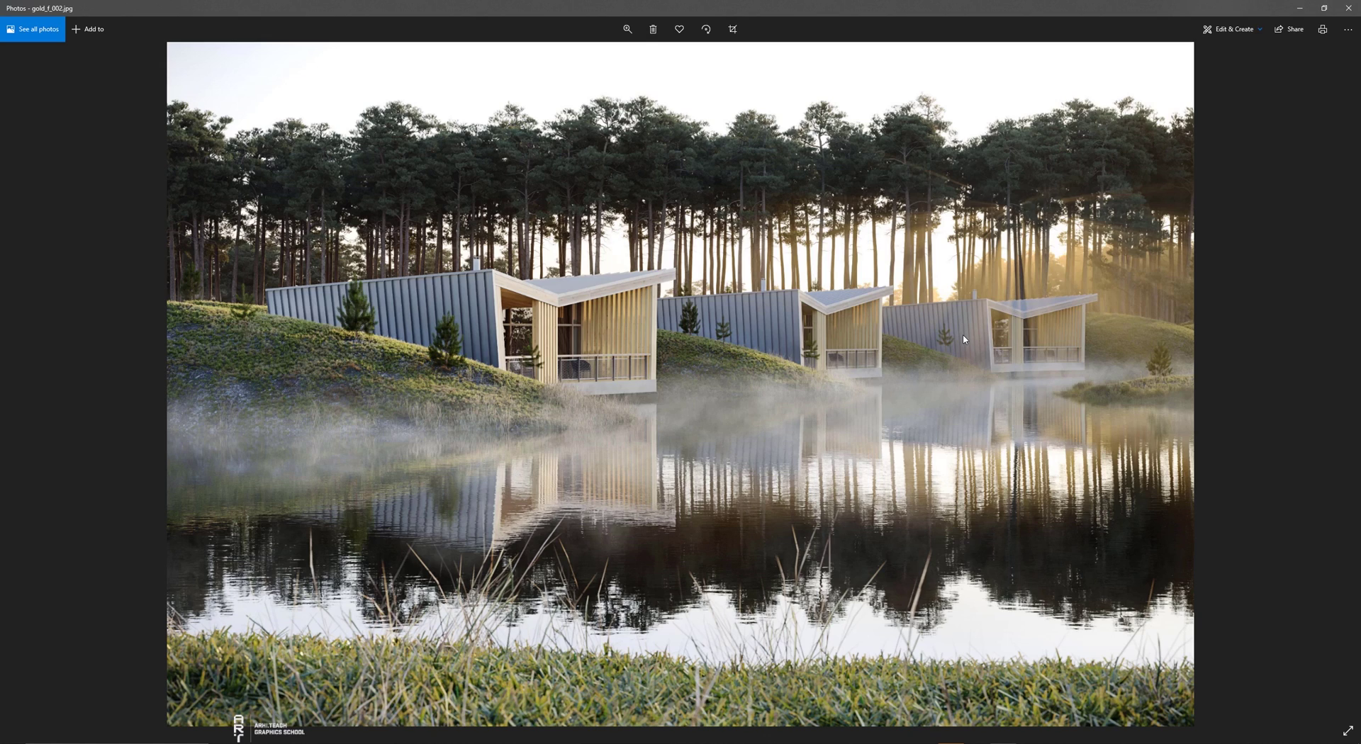
pyautogui.press('Left')
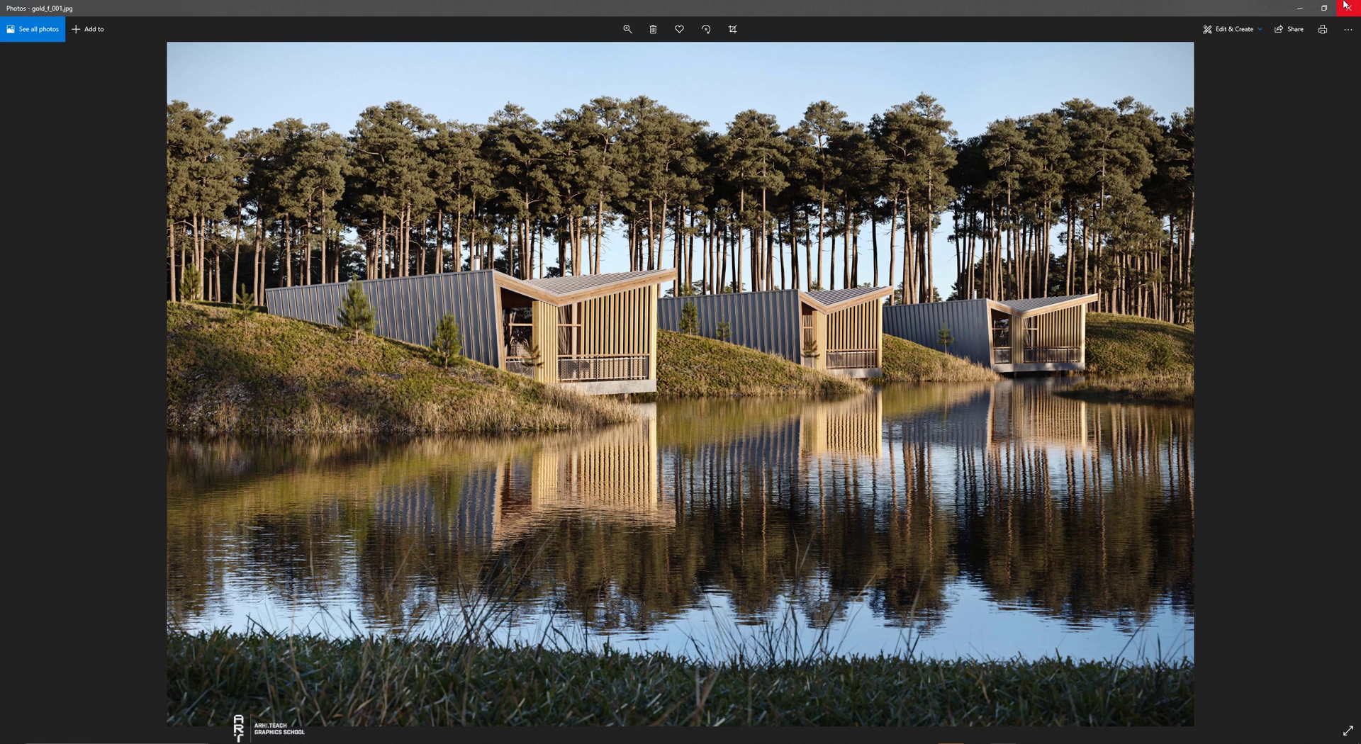
pyautogui.click(1299, 7)
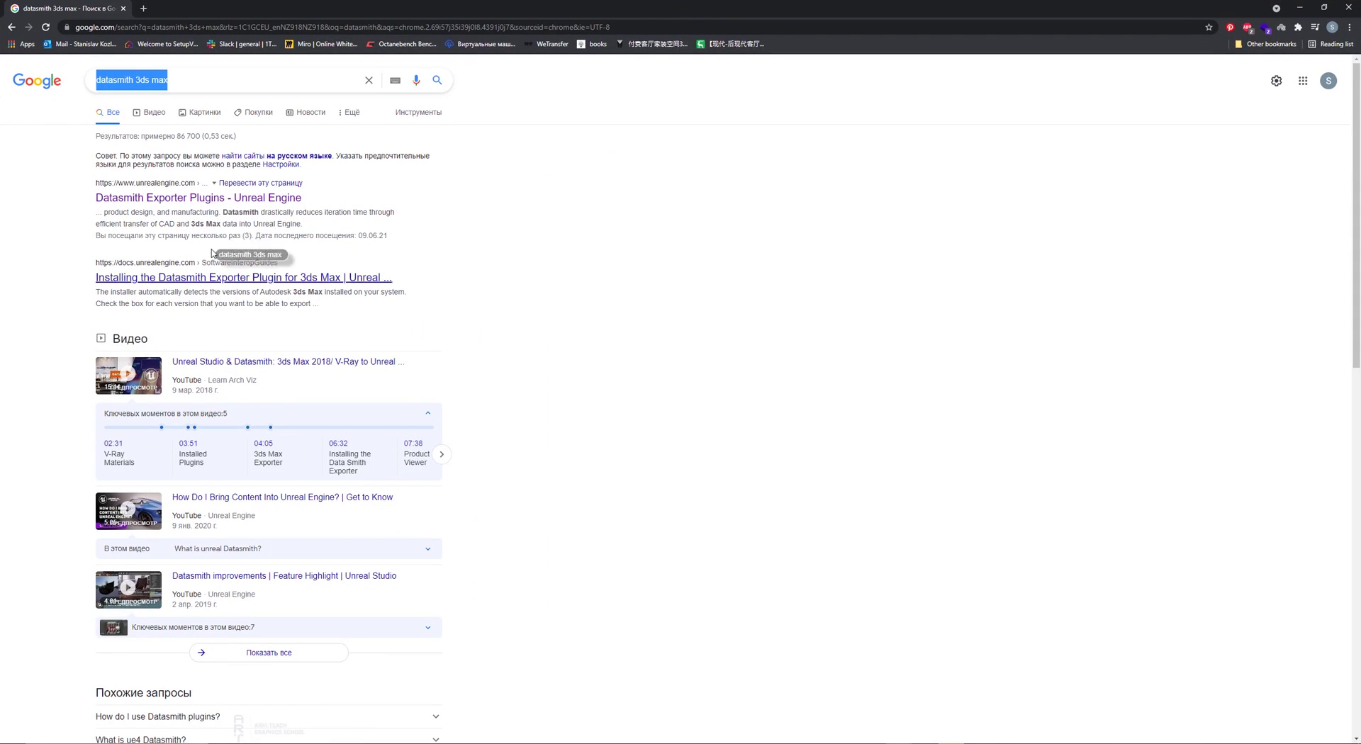
# Step: Open the Datasmith Exporter Plugins page from the Google search results
pyautogui.click(156, 202)
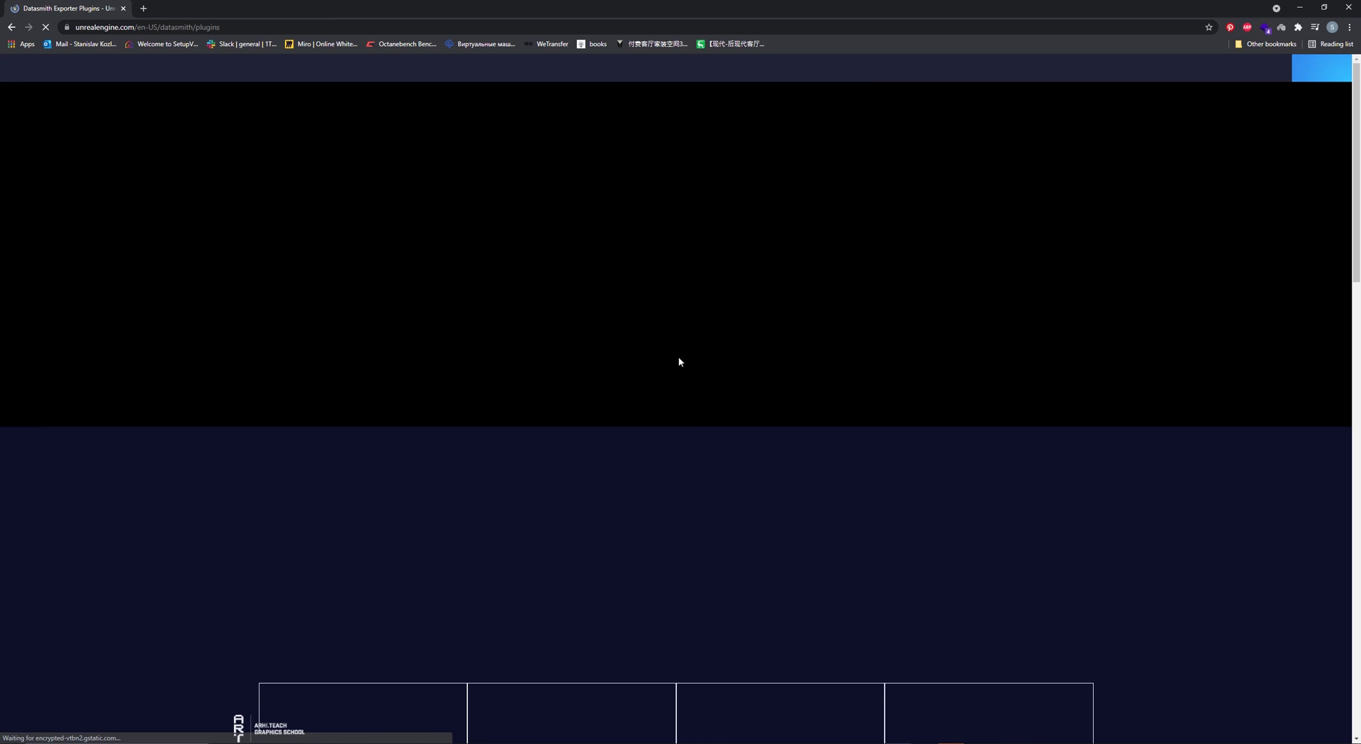
pyautogui.scroll(-1, 701, 376)
pyautogui.scroll(-3, 701, 372)
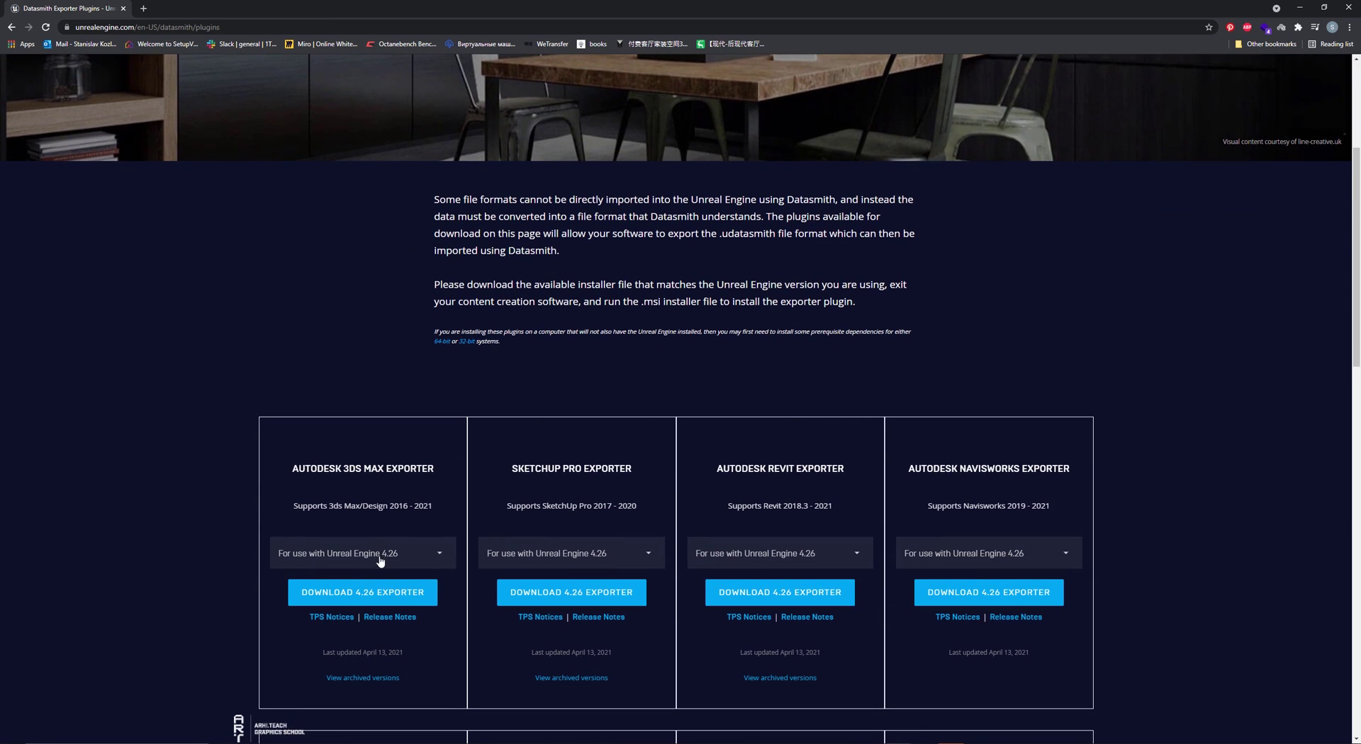